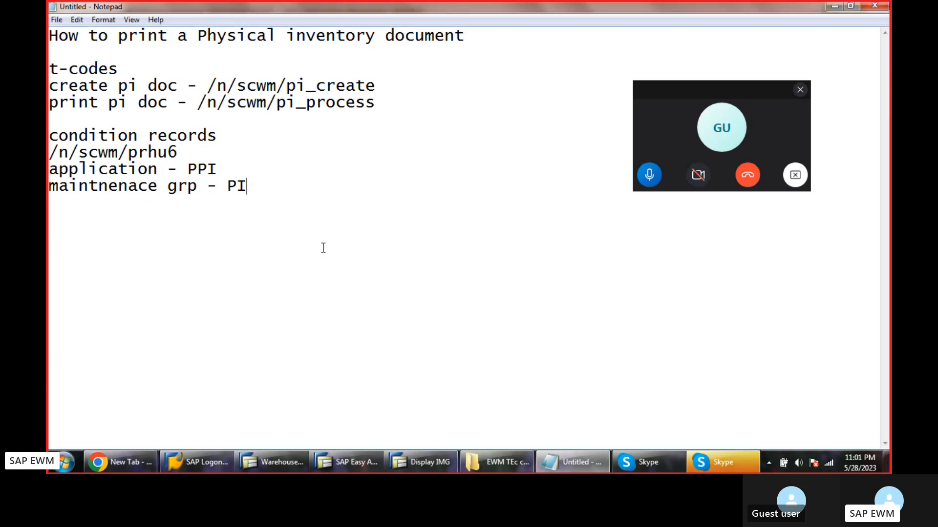
Switch to the SAP Easy Access session and start transaction /n/scwm/prhu6 for condition maintenance.
left_click(367, 463)
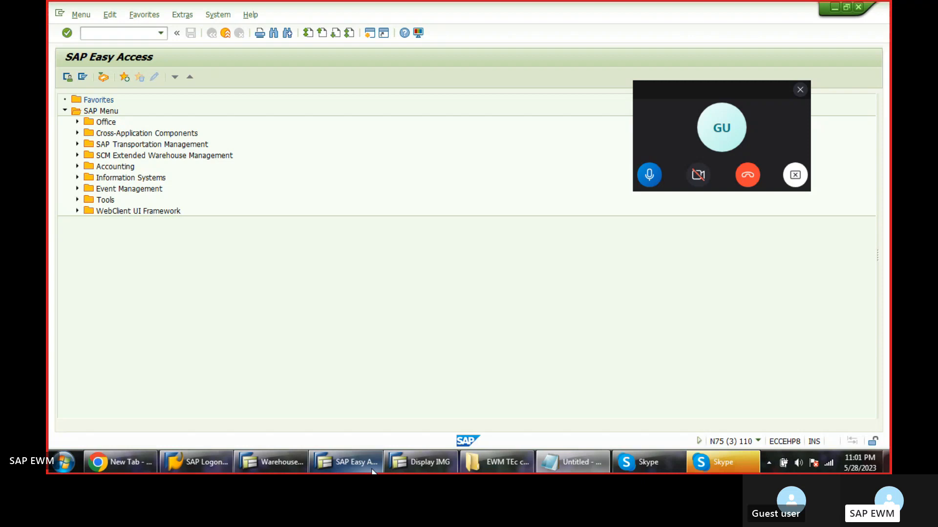
left_click(161, 34)
left_click(93, 43)
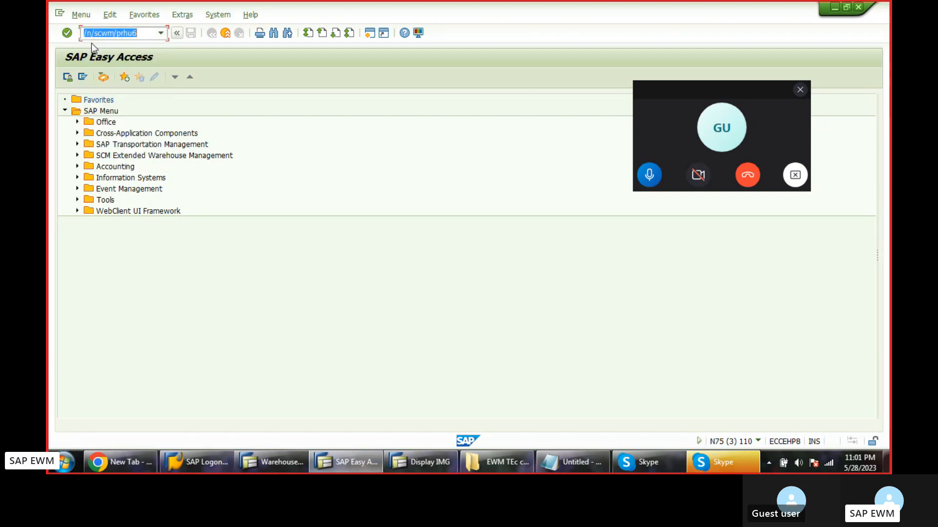
left_click(66, 35)
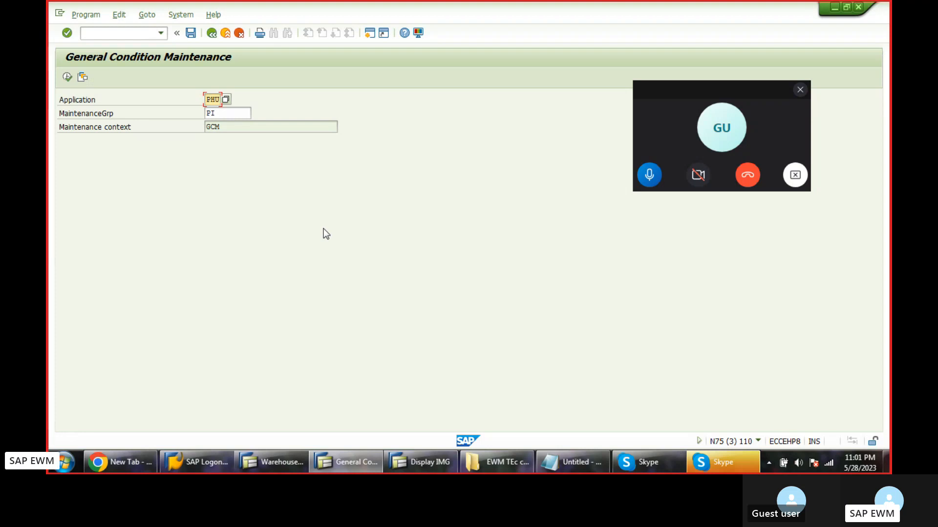
Set the application to PPI with maintenance group PI and execute the general condition maintenance.
key("BackSpace")
key("BackSpace")
key("BackSpace")
key("Down")
key("Return")
key("Tab")
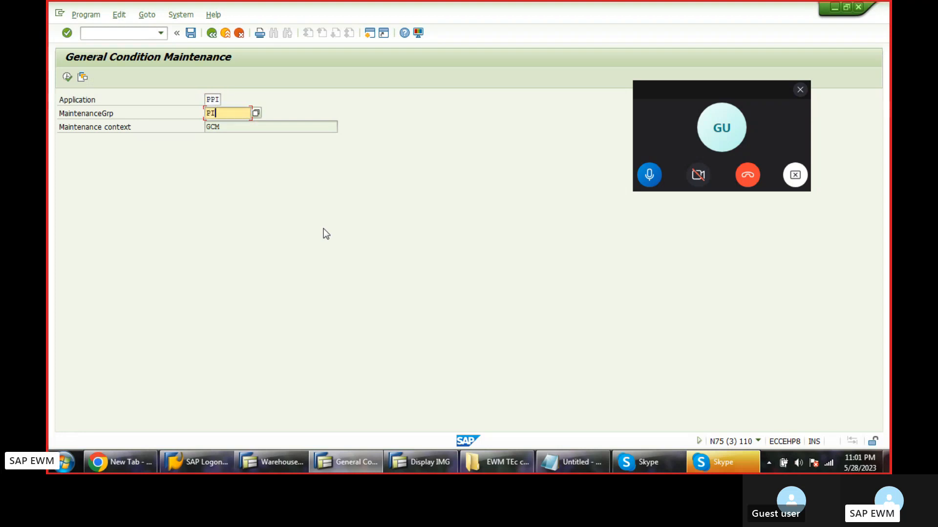
left_click(66, 78)
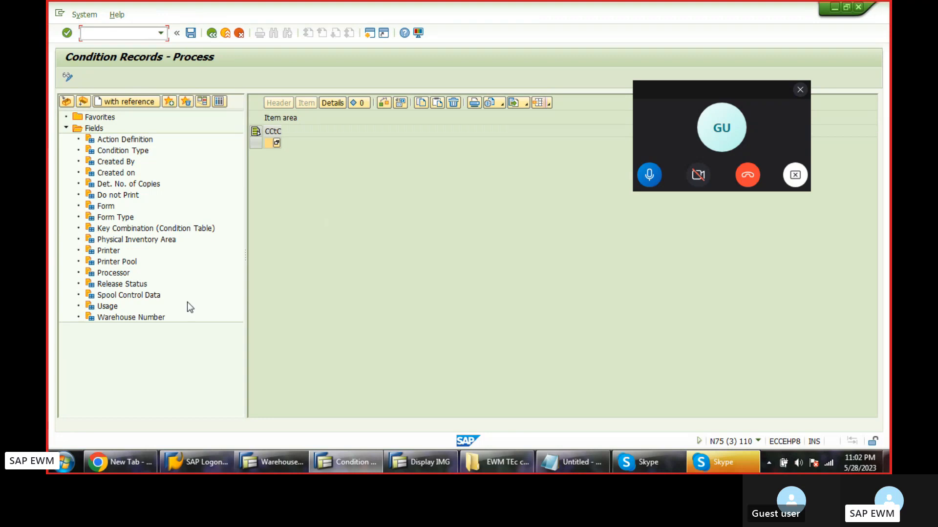
Select the condition records by warehouse number rkwh.
left_click(139, 317)
left_click(67, 101)
type("r")
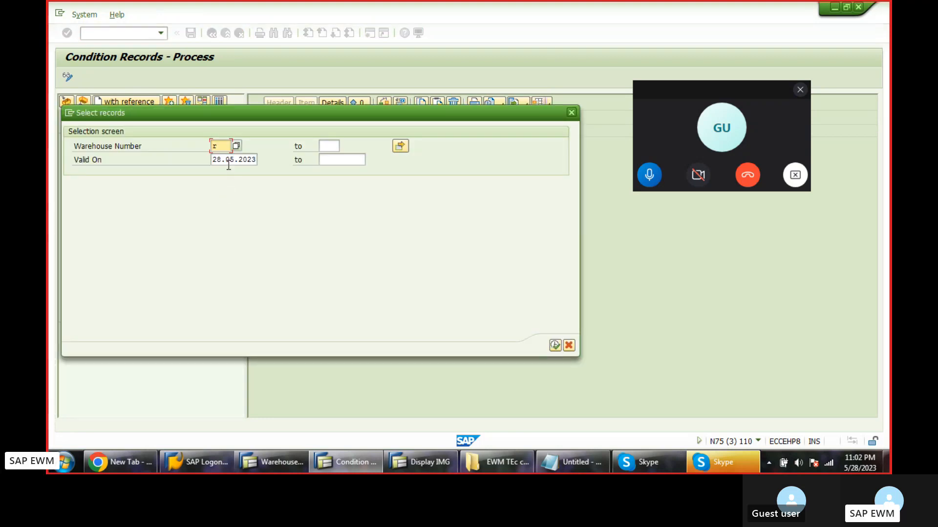
type("kwh")
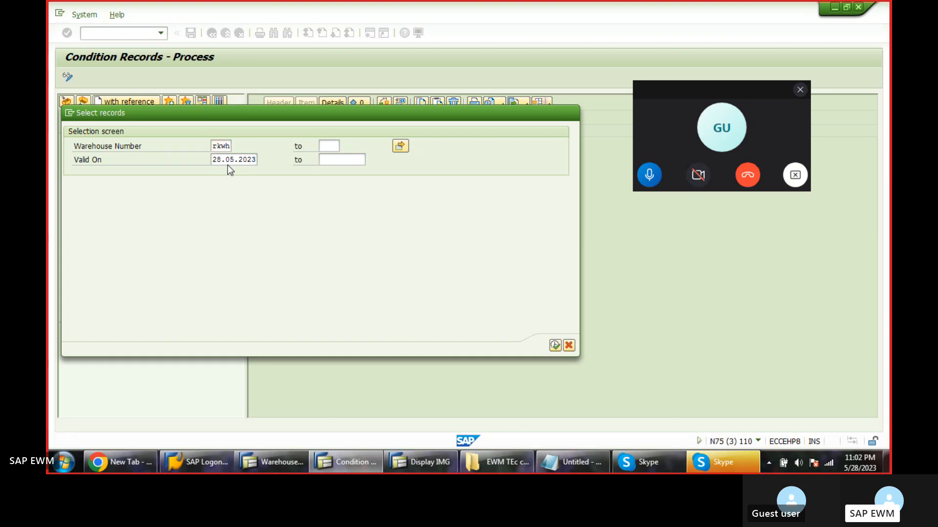
key("Return")
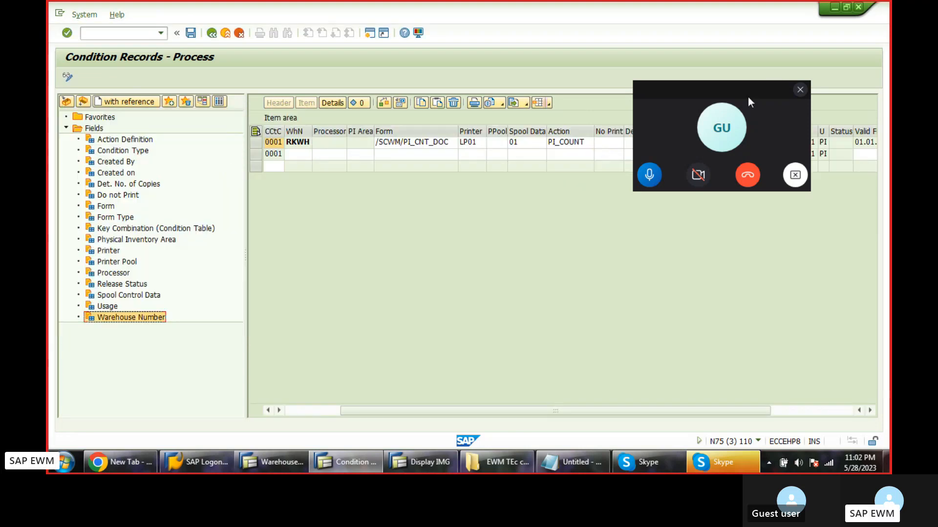
Make more room for the condition record table and switch the records to display mode.
left_click_drag(749, 98, 889, 472)
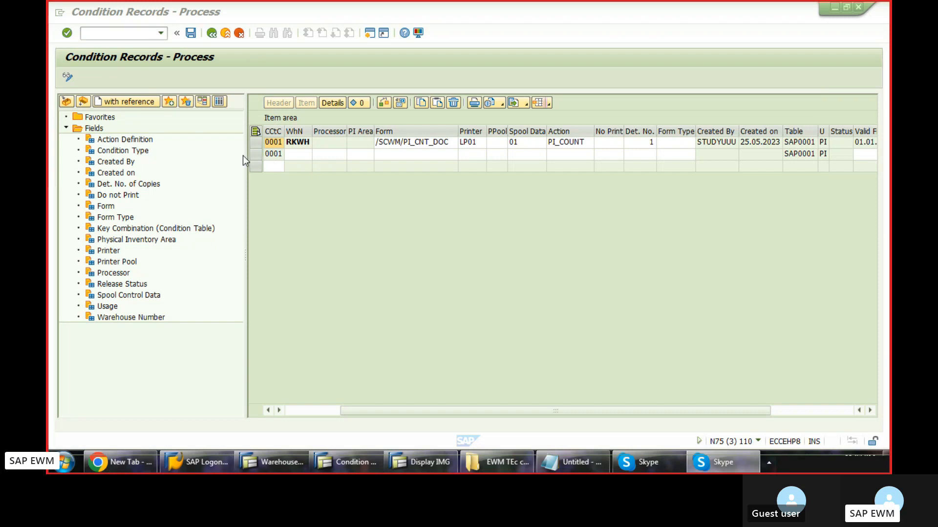
left_click_drag(243, 153, 207, 155)
left_click(349, 142)
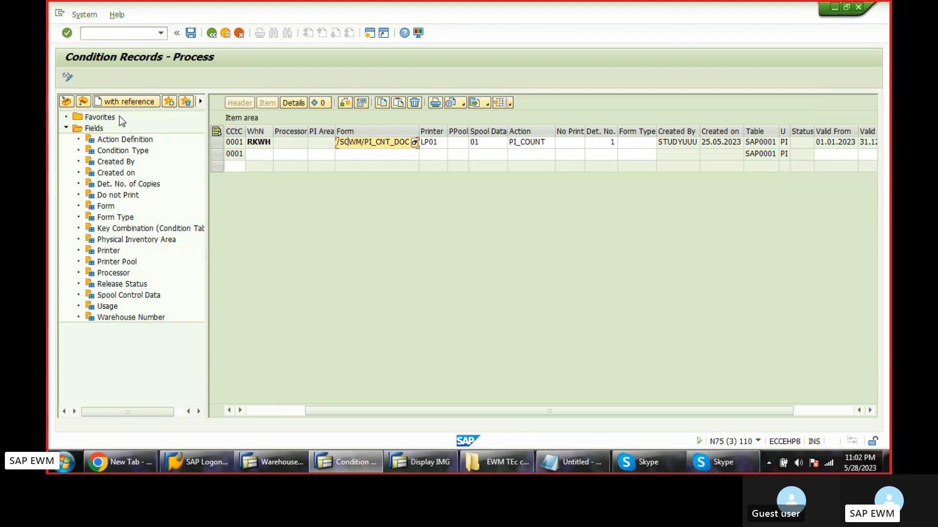
left_click(72, 75)
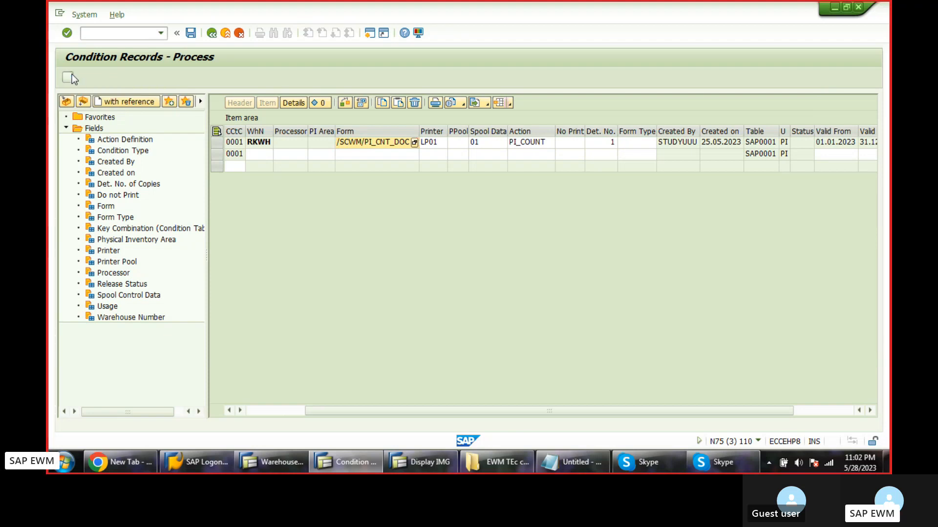
Switch to the warehouse monitor session and start transaction /n/scwm/pi_create.
left_click(289, 461)
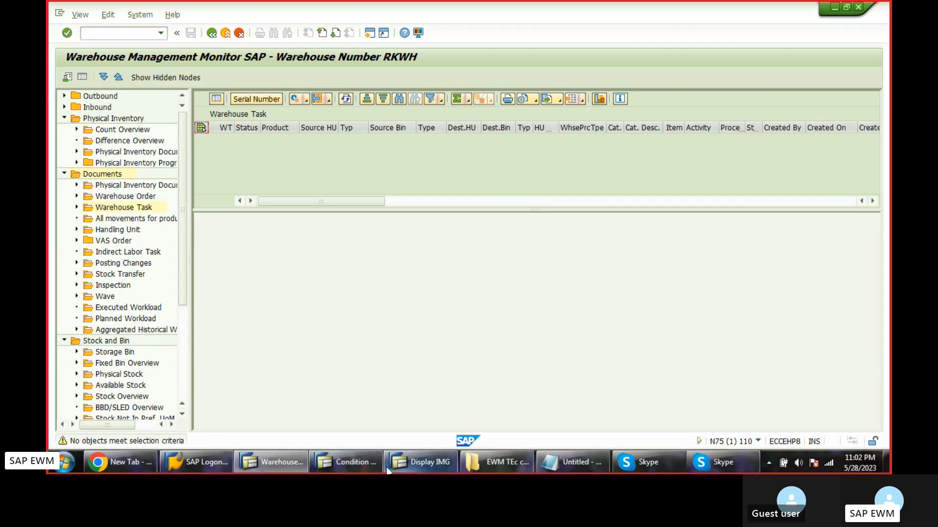
left_click(162, 33)
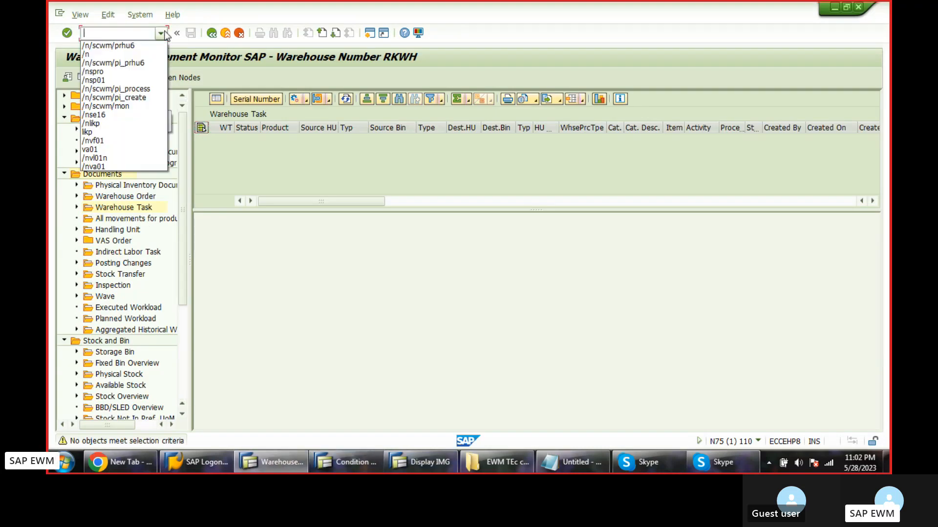
left_click(136, 98)
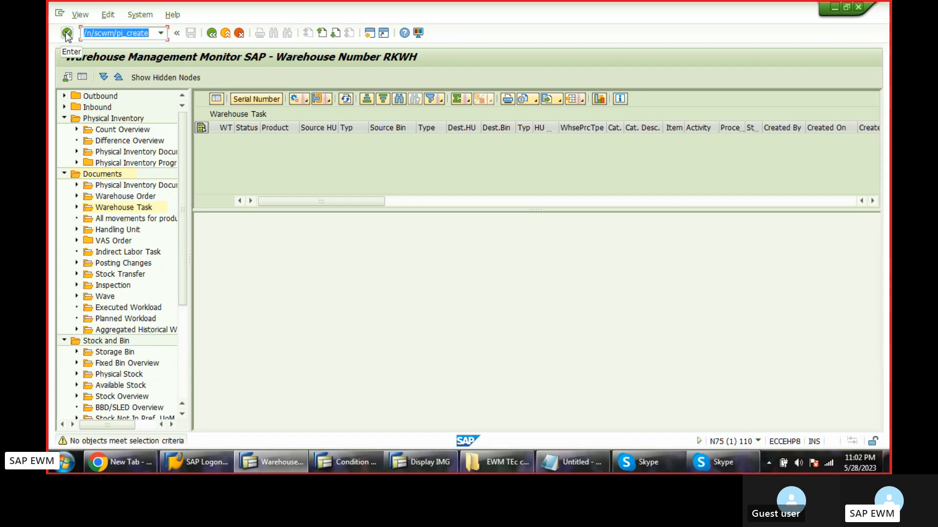
left_click(67, 33)
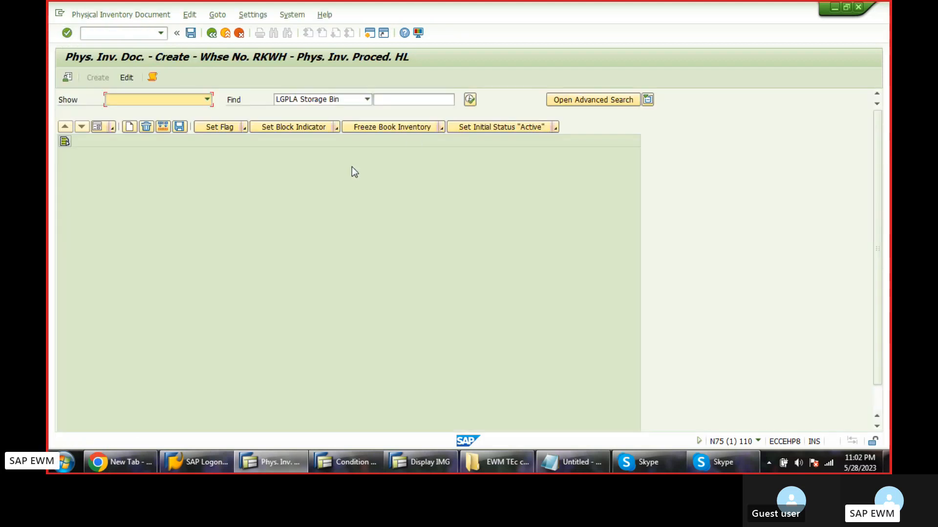
Search for items to inventory using the LGPLA Storage Bin criterion.
left_click(366, 100)
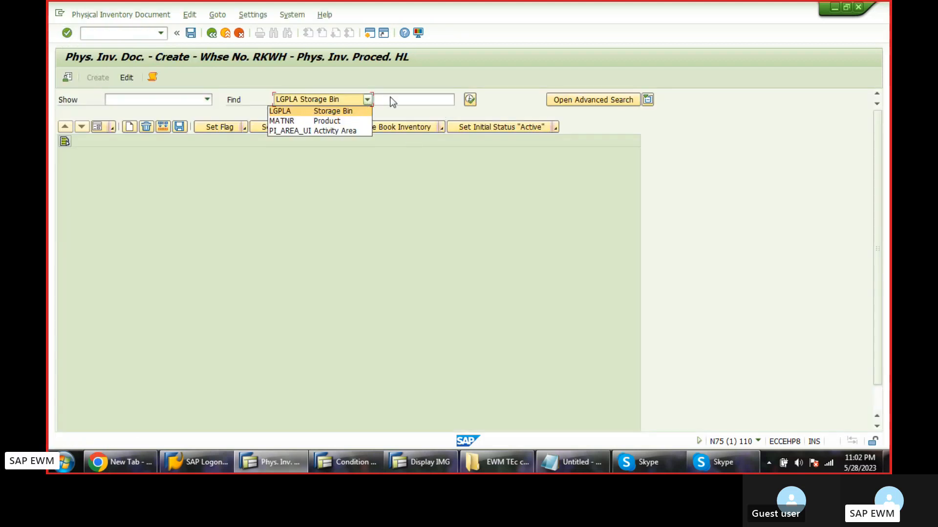
left_click(484, 112)
left_click(470, 100)
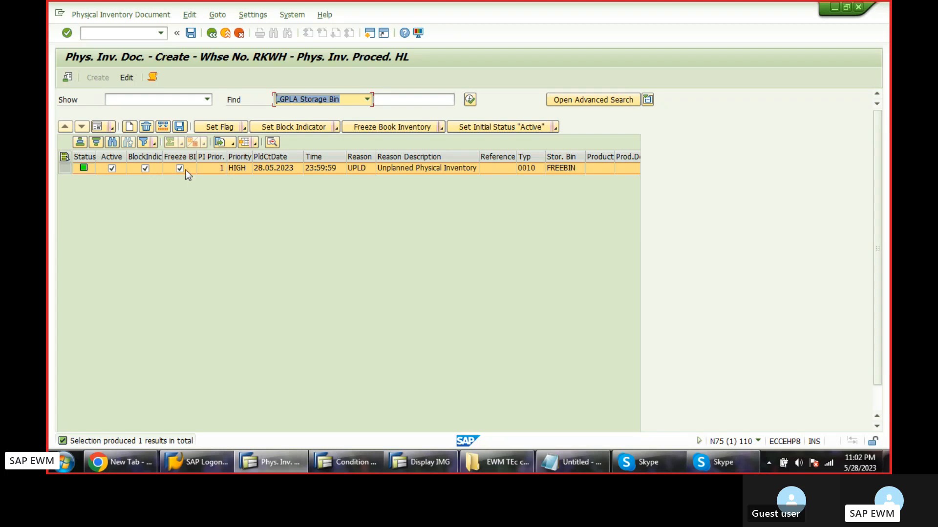
Select the line for storage bin FREEBIN and save it as a physical inventory document.
left_click(562, 170)
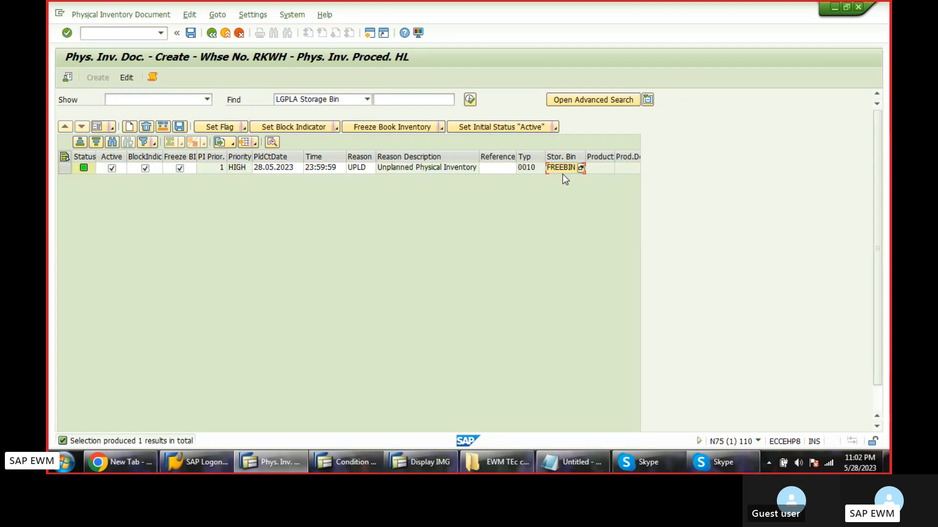
left_click(61, 169)
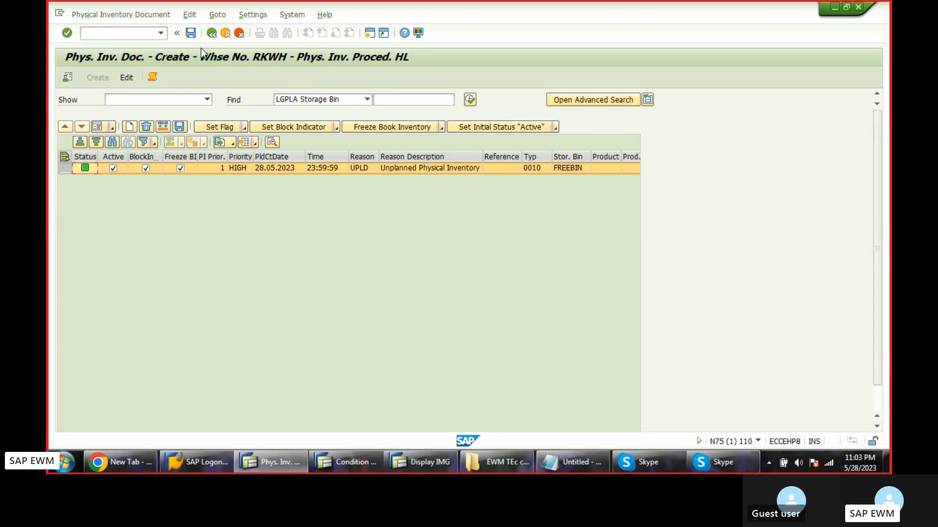
left_click(191, 33)
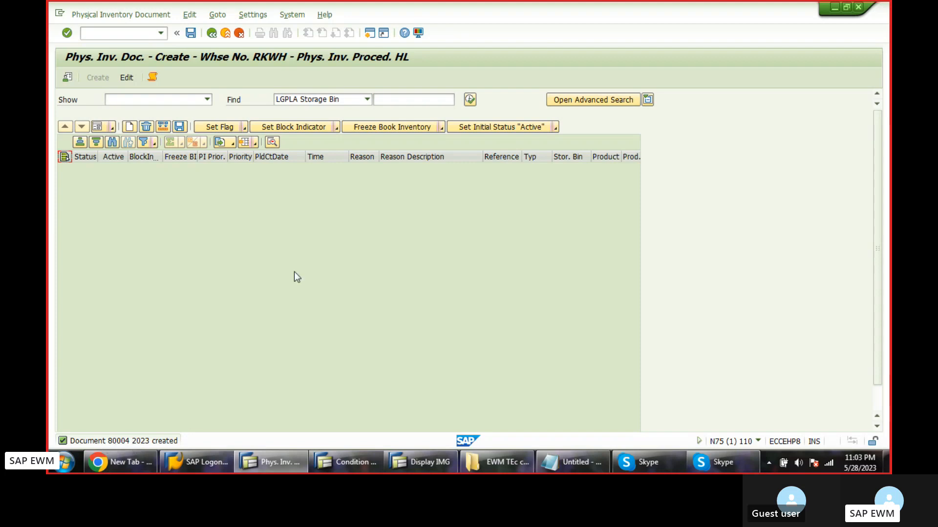
Start transaction /n/scwm/pi_process to process physical inventory documents.
left_click(155, 32)
left_click(161, 33)
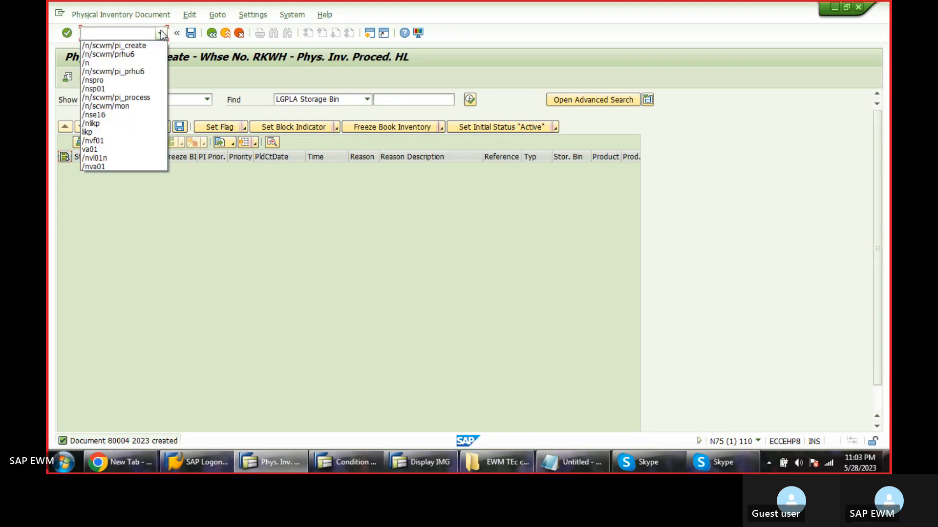
left_click(130, 97)
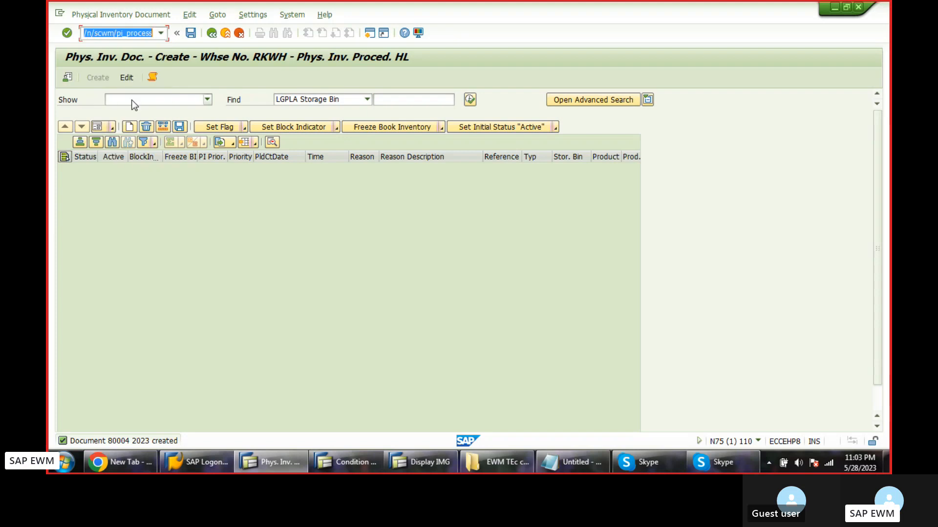
key("Return")
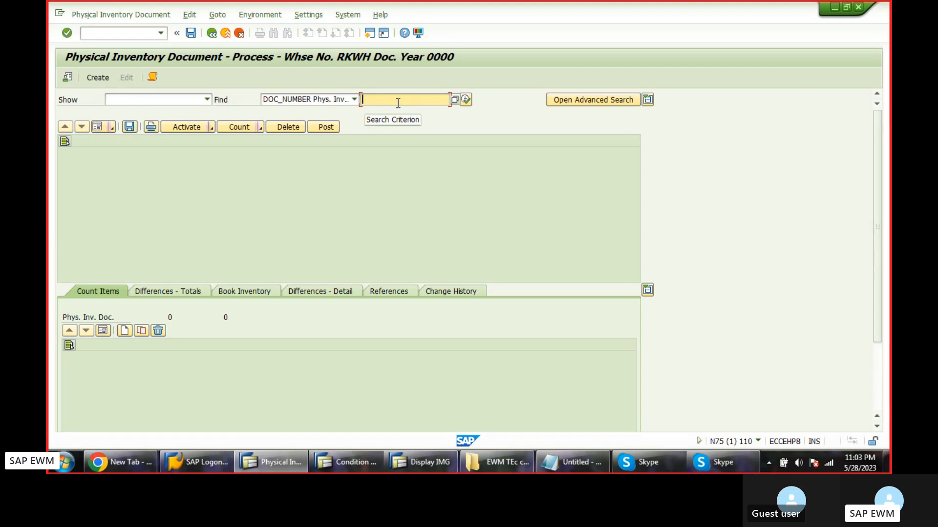
Find physical inventory document 80004 by its document number.
type("8000")
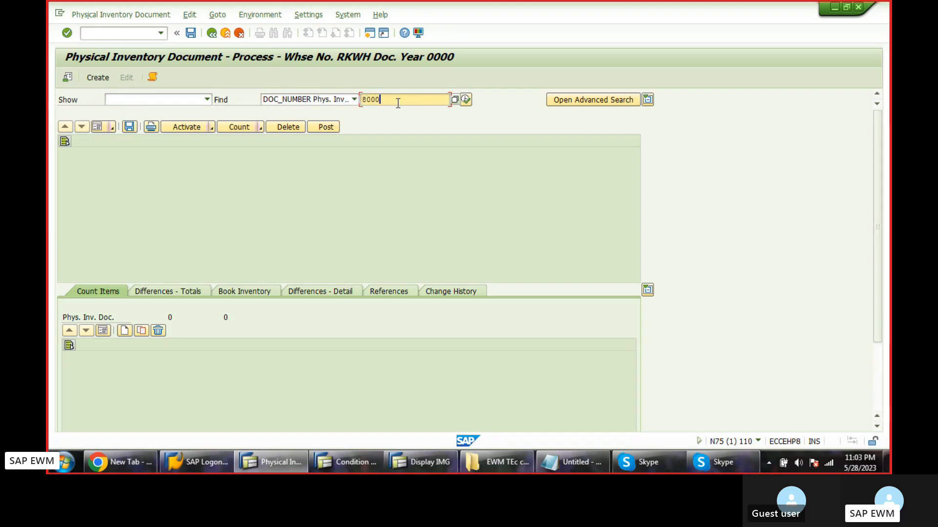
type("4")
key("Return")
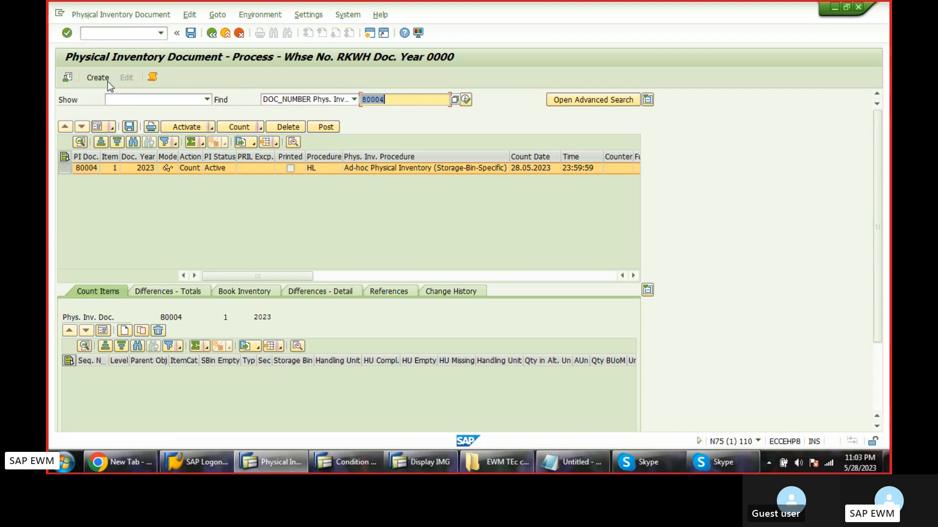
Set the default document year to 2023 for warehouse RKWH.
left_click(68, 78)
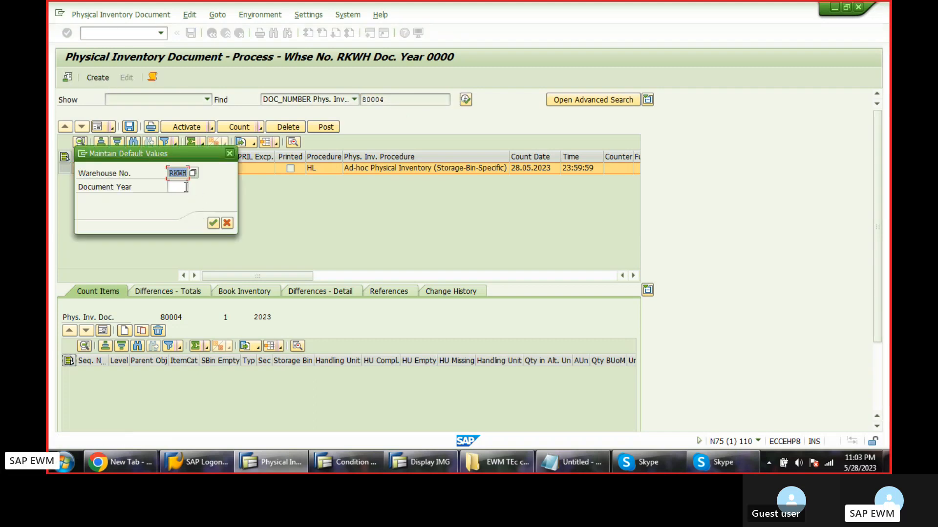
left_click(185, 187)
type("2023")
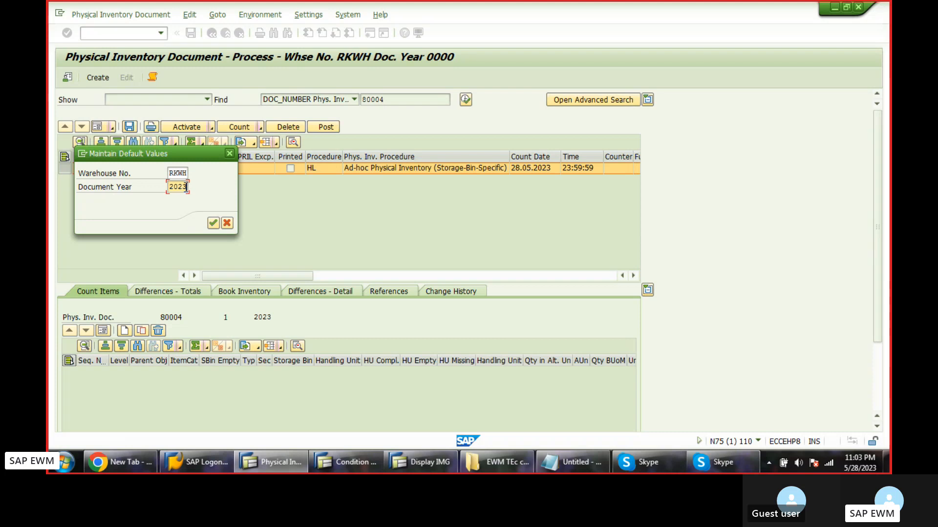
key("Return")
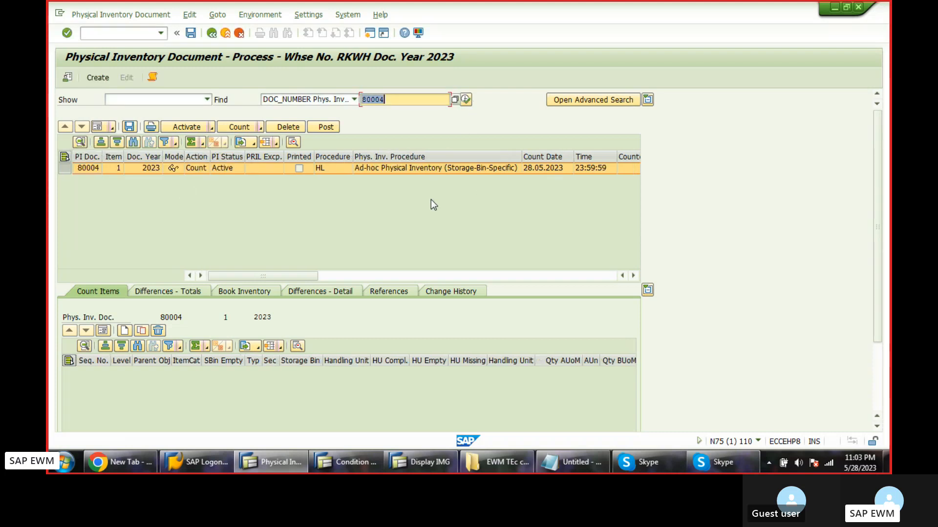
Print physical inventory document 80004 and save the print action.
left_click(150, 128)
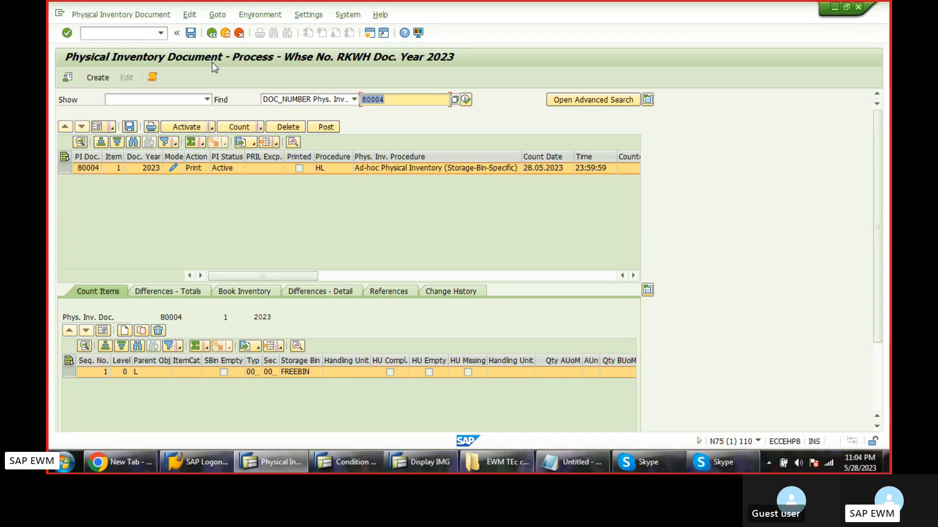
left_click(190, 34)
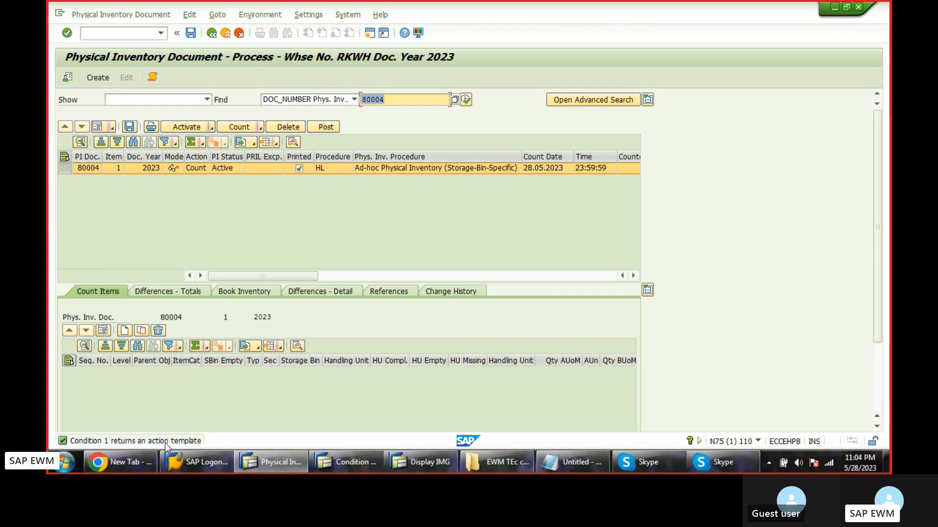
Switch to the condition records session, start transaction /nsp01 and list the spool requests.
left_click(345, 462)
left_click(160, 33)
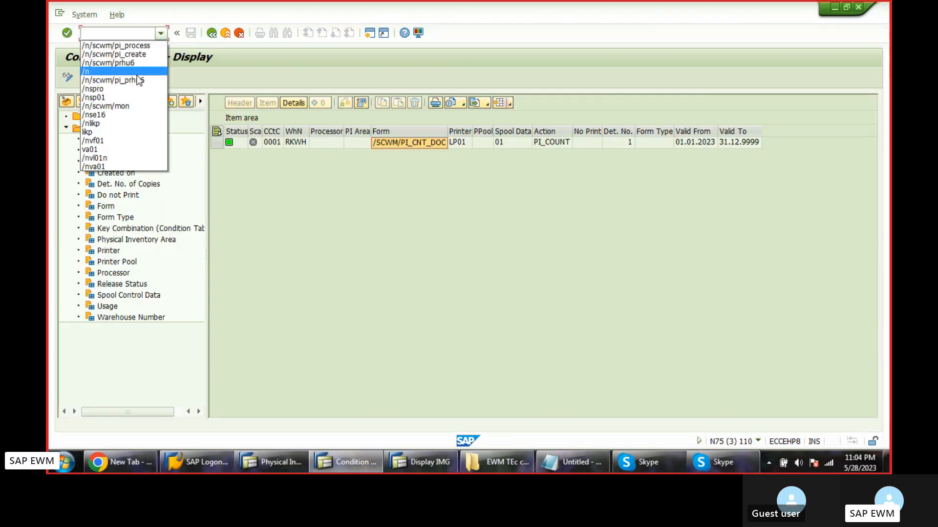
left_click(113, 98)
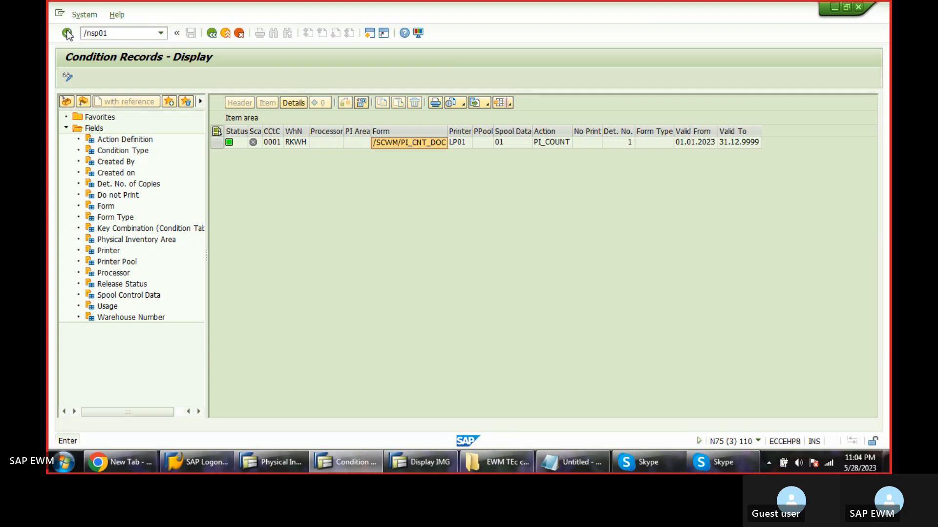
left_click(67, 33)
key("F8")
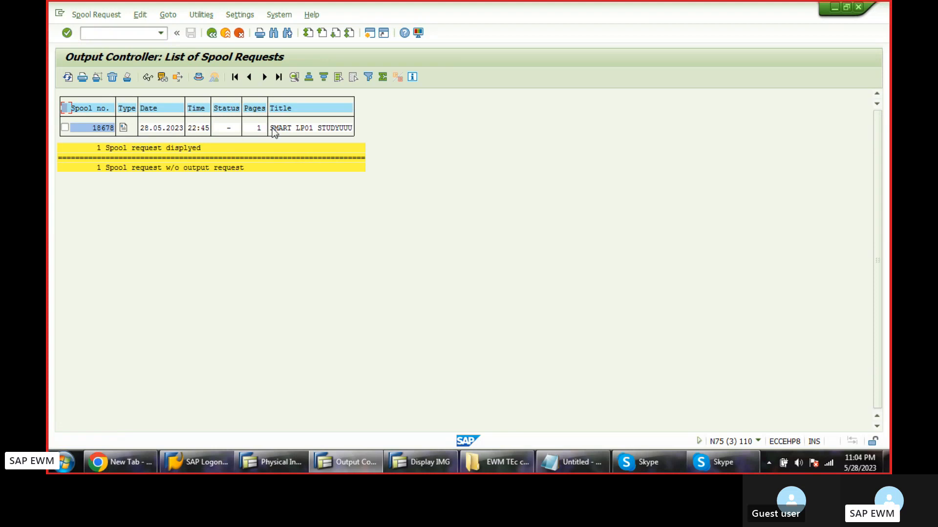
Open the contents of the listed spool request and examine the printed physical inventory count document.
left_click(123, 129)
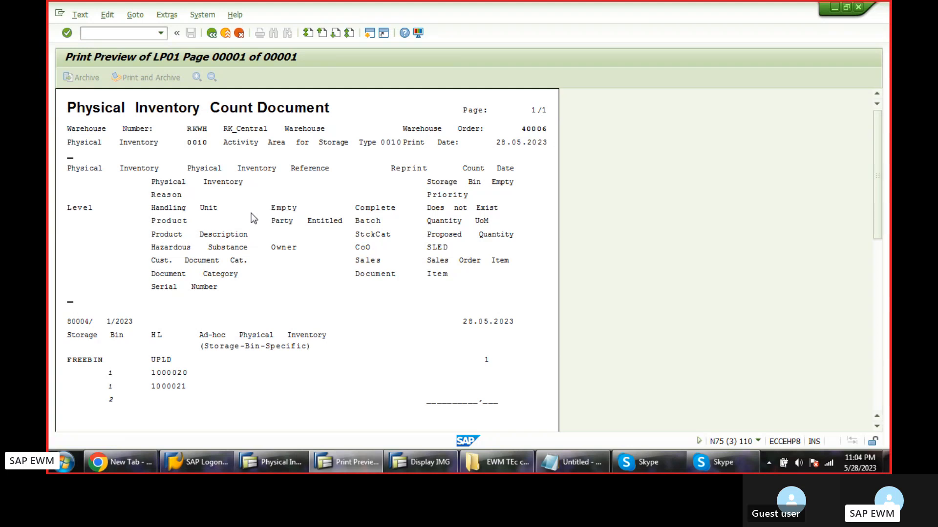
scroll(253, 218, "down", 5)
scroll(250, 216, "down", 5)
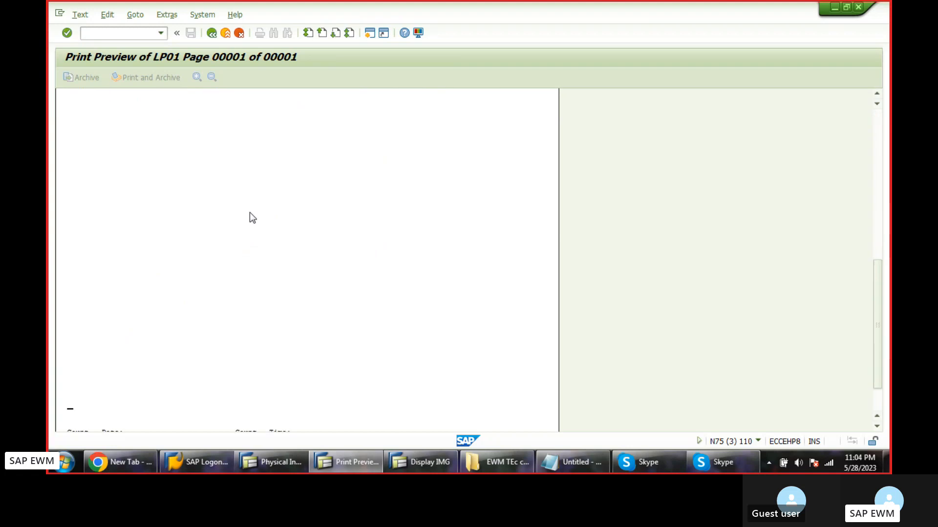
Review the printed physical inventory count document from its end back to its header.
scroll(249, 212, "up", 2)
scroll(249, 213, "up", 10)
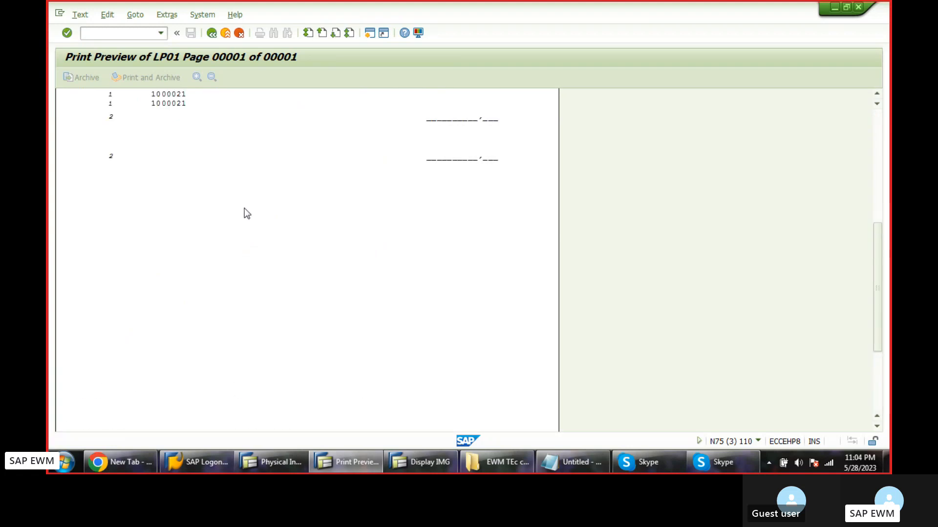
scroll(244, 208, "up", 3)
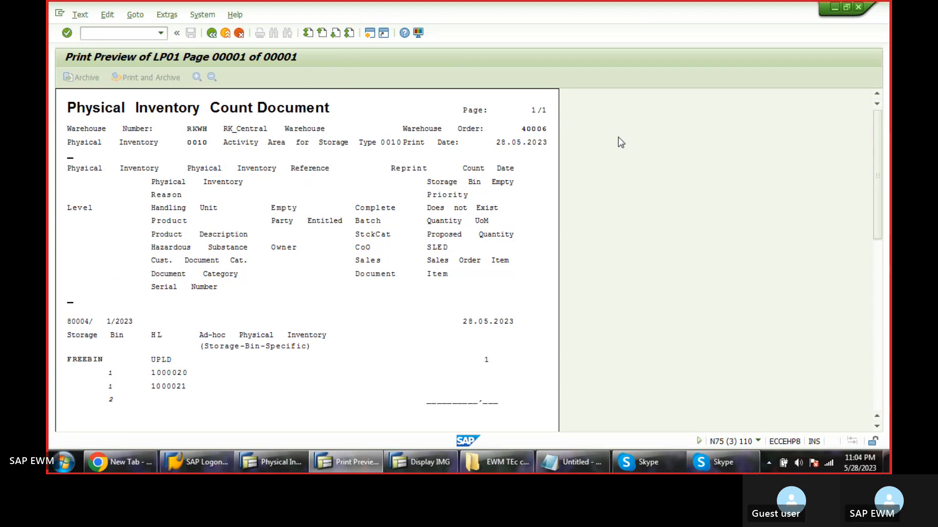
Start transaction /nse38 in a separate SAP session and return to the count document's print preview.
key("F3")
type("/n")
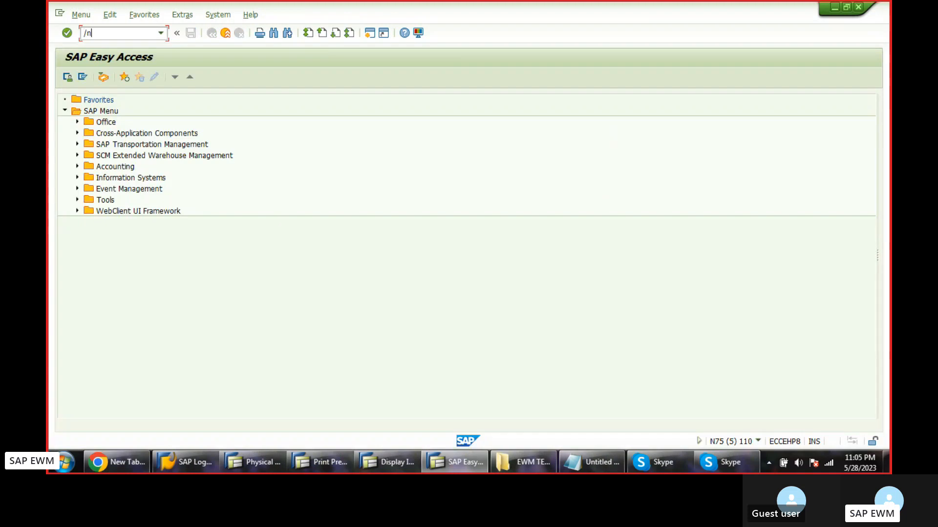
type("se38")
key("Return")
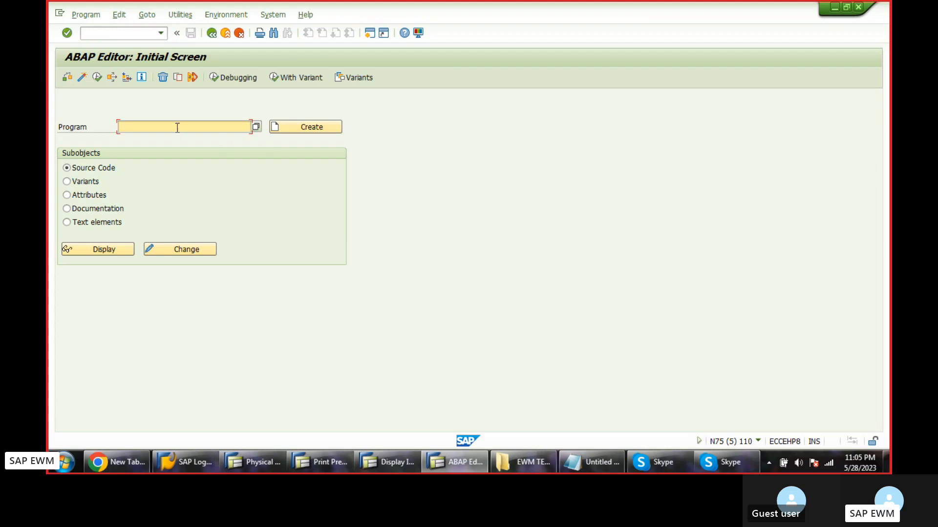
key("alt+Tab")
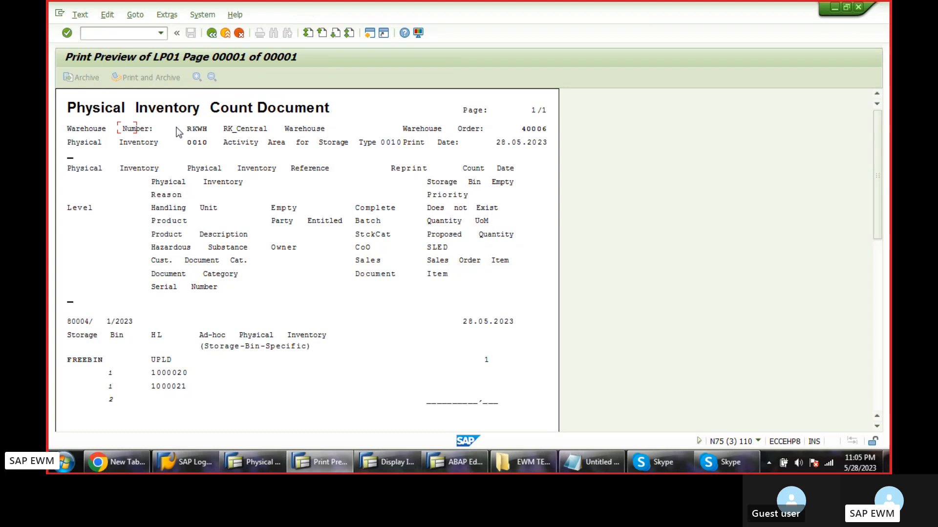
Switch to Chrome and search Google for "progrm to run spool report", accepting the corrected spelling "program".
left_click(105, 457)
left_click(259, 35)
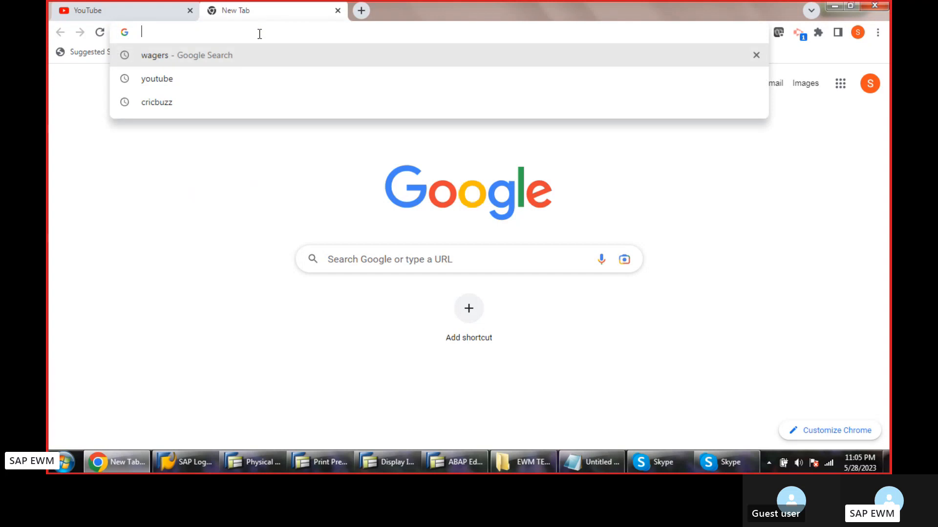
type("pr")
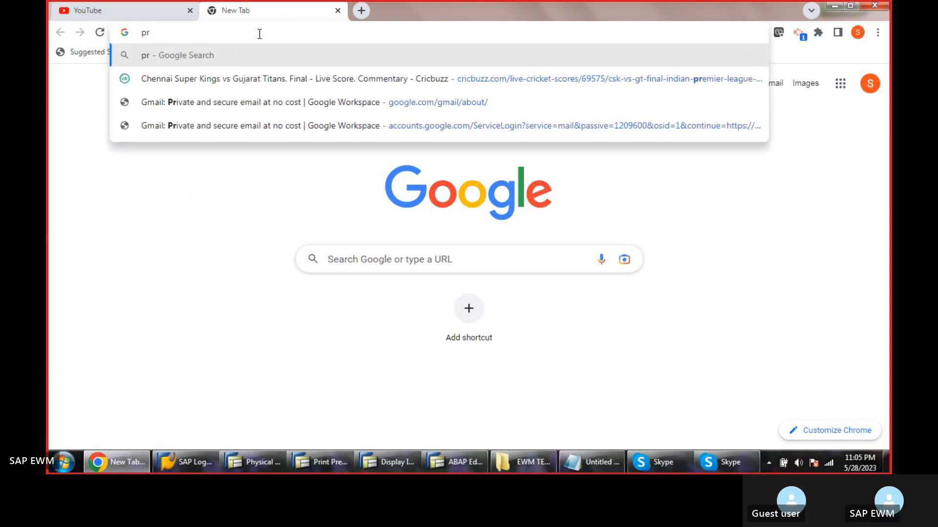
type("ogrm to")
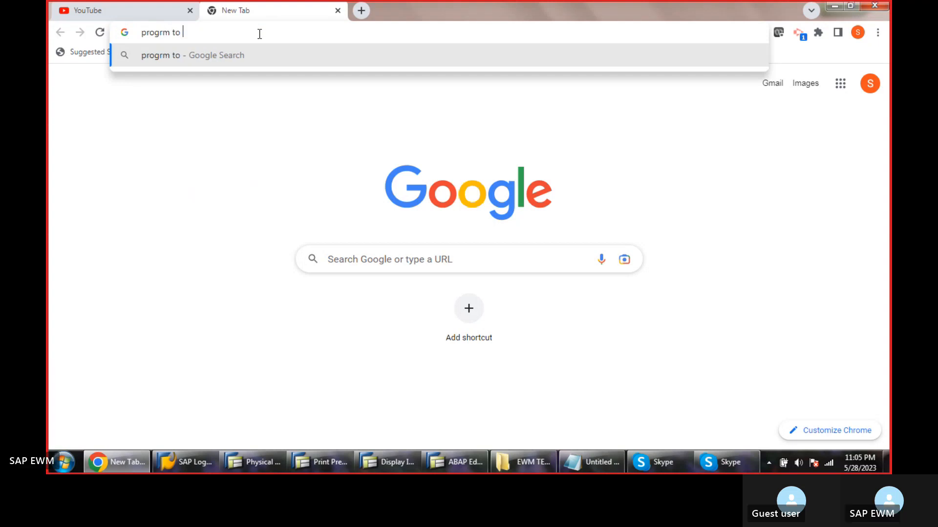
type(" run spo")
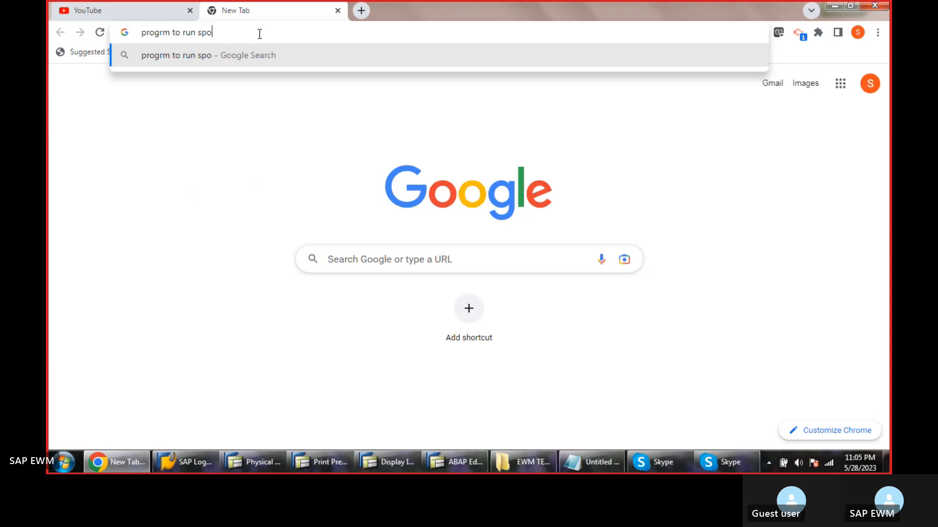
type("ol repo")
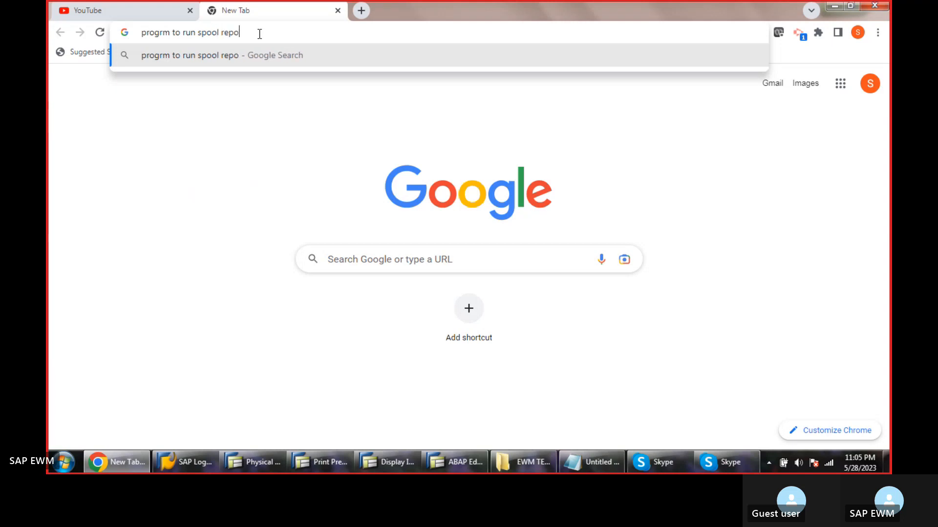
type("rt")
key("Return")
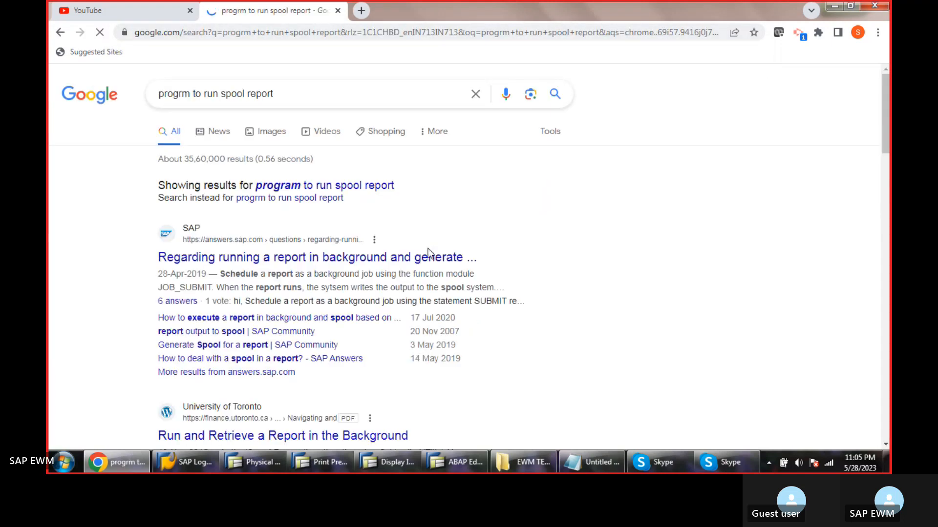
left_click(341, 186)
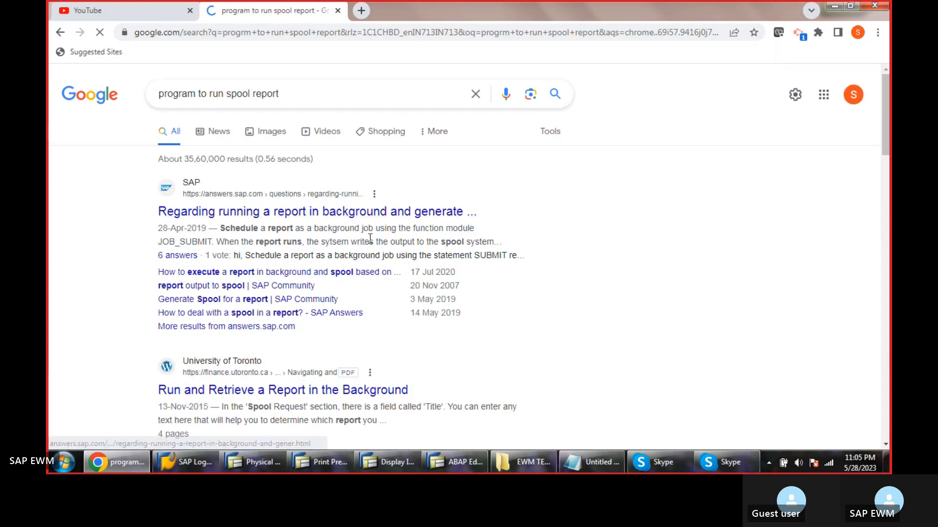
Look through the search results for a spool report program and open the SAP question on running a report in background.
scroll(399, 282, "down", 2)
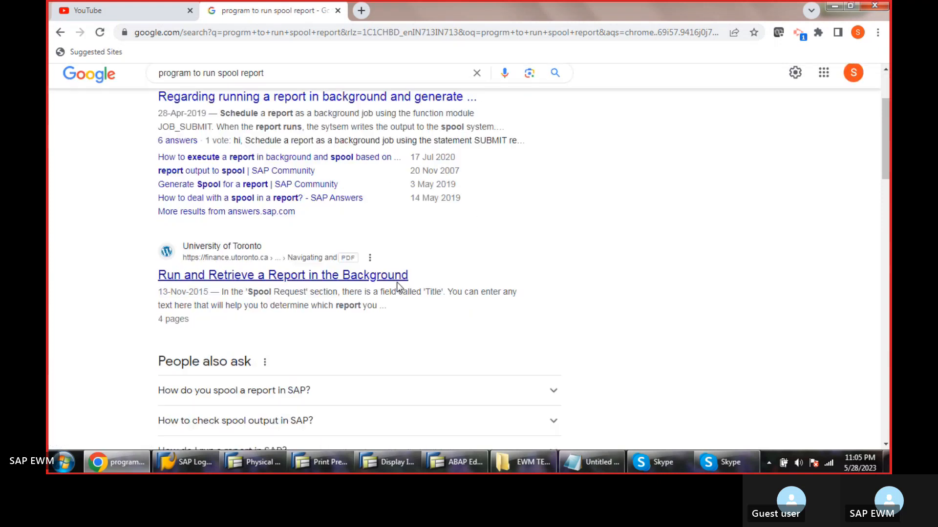
scroll(398, 286, "down", 1)
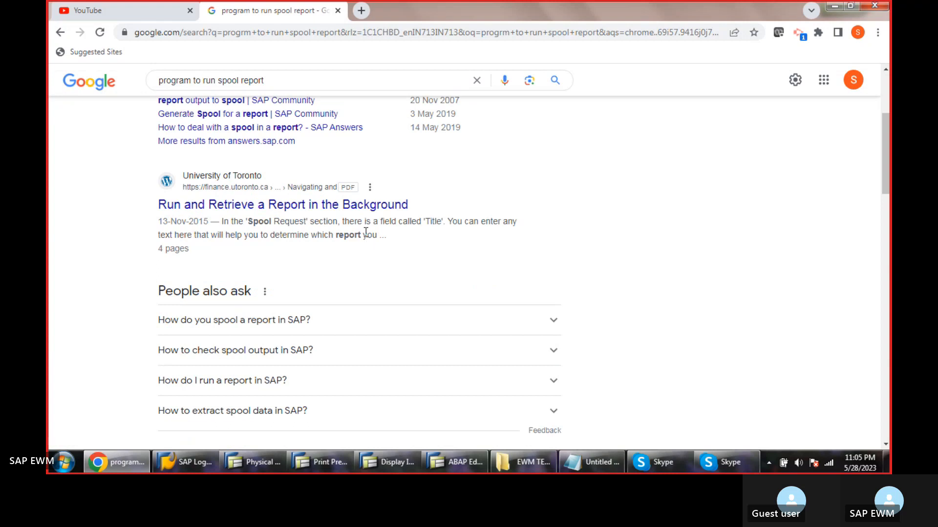
scroll(365, 237, "down", 4)
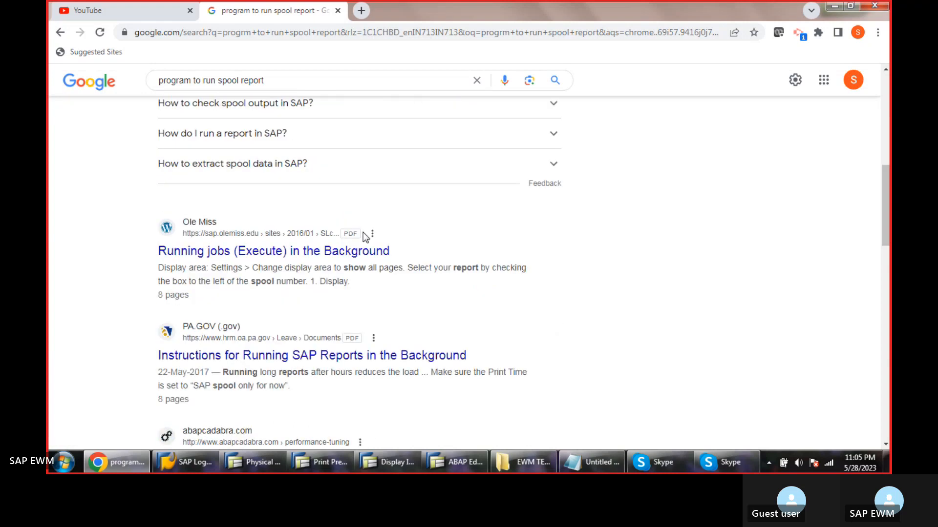
scroll(364, 237, "down", 4)
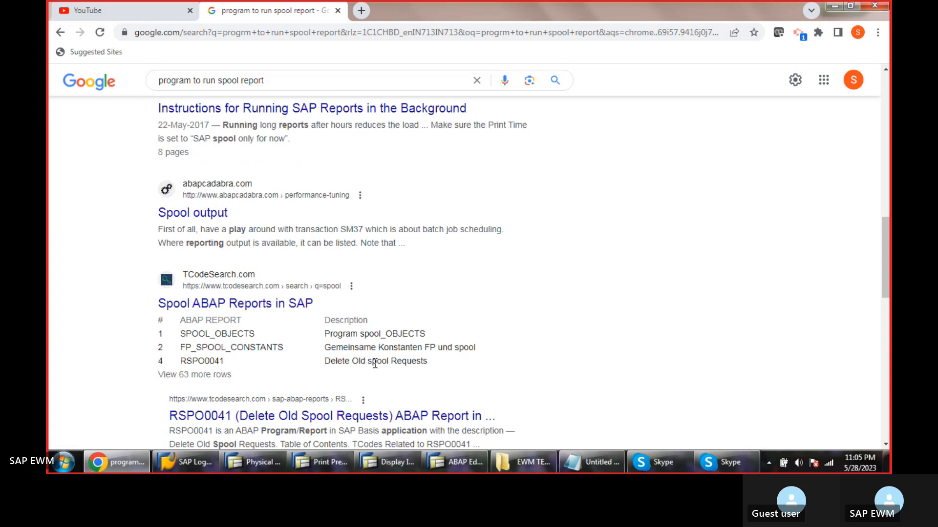
scroll(375, 364, "down", 3)
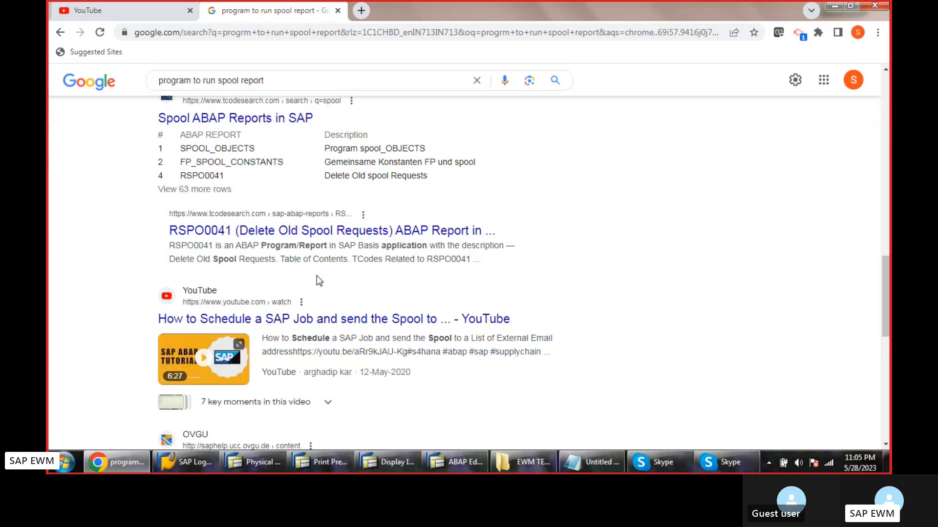
scroll(316, 275, "up", 10)
left_click(315, 215)
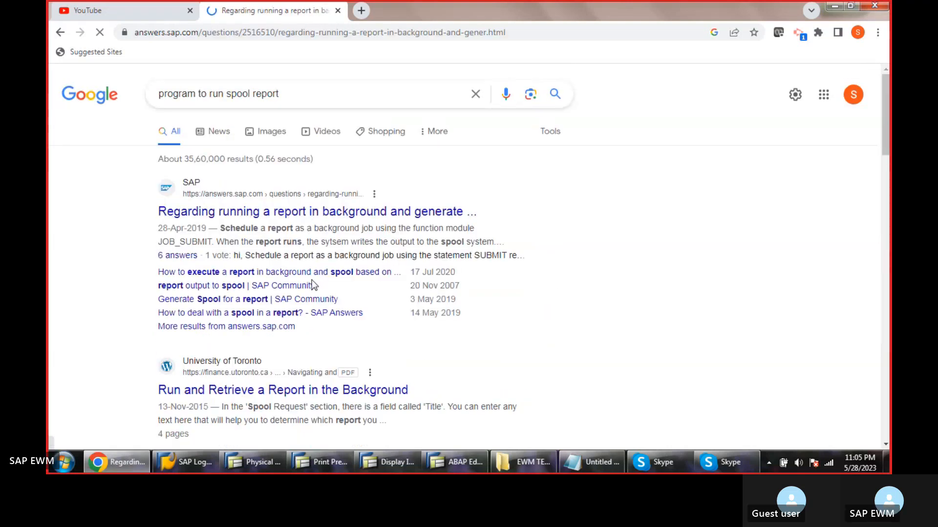
Read the answers on running a report in background, close the page and minimise the browser.
scroll(344, 233, "down", 3)
scroll(344, 233, "down", 5)
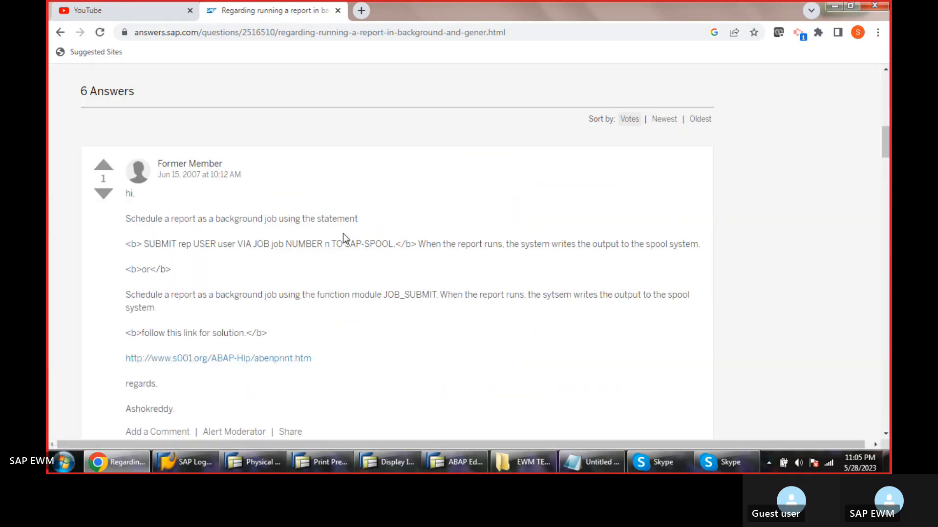
scroll(345, 239, "down", 1)
scroll(343, 235, "down", 5)
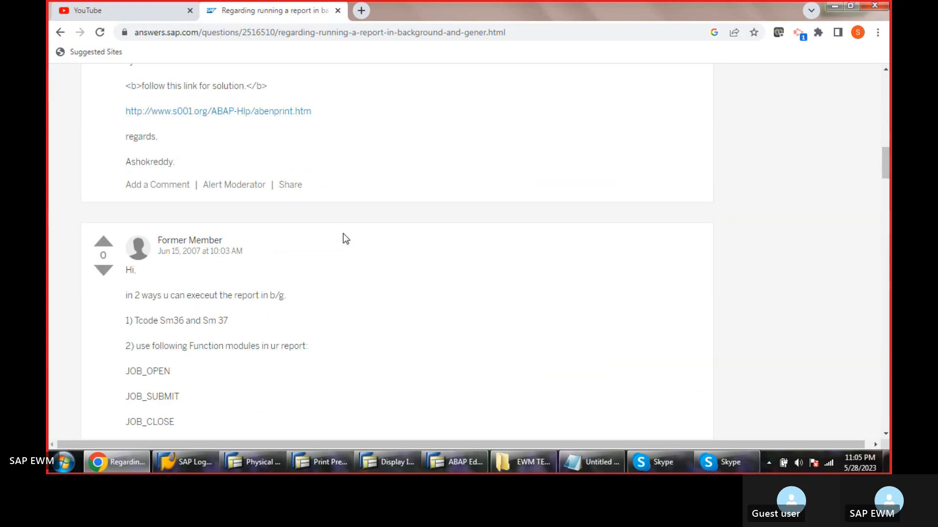
scroll(343, 234, "down", 5)
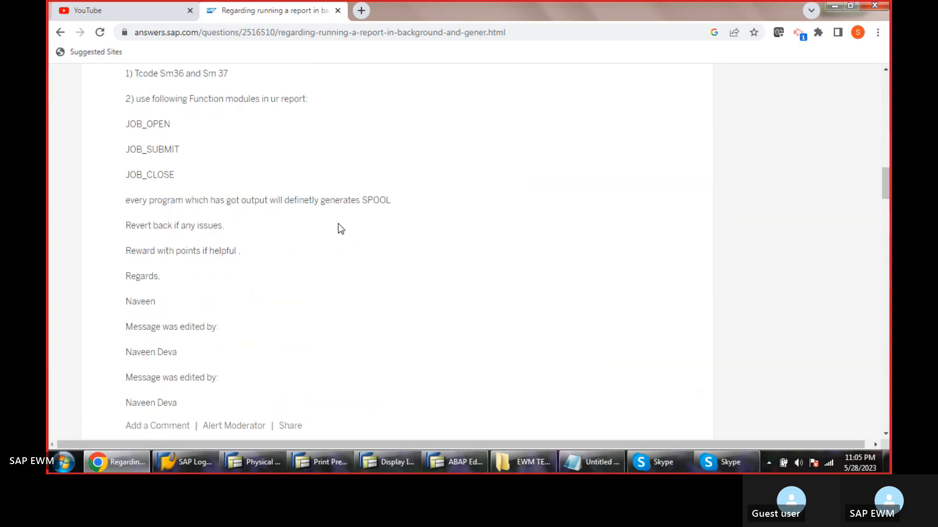
left_click(338, 11)
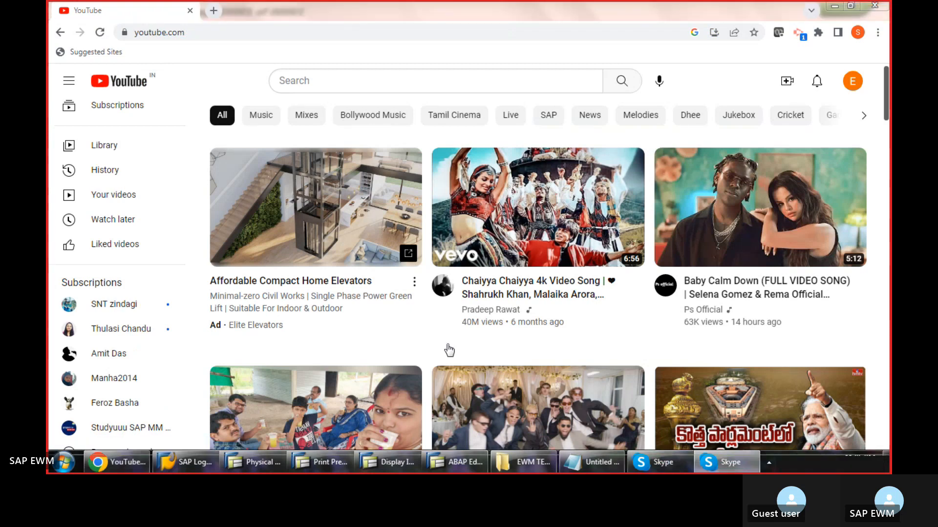
left_click(834, 7)
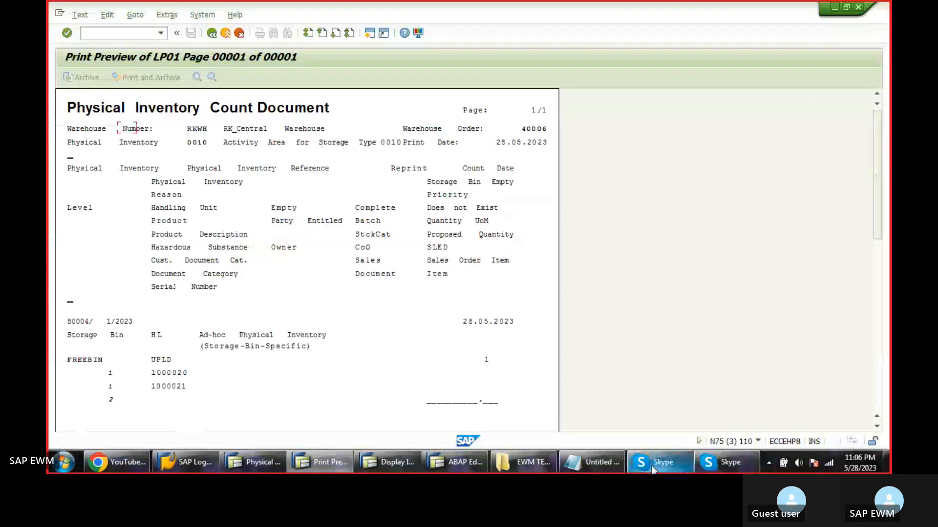
Switch through the open SAP sessions back to the print preview of the physical inventory count document.
left_click(661, 459)
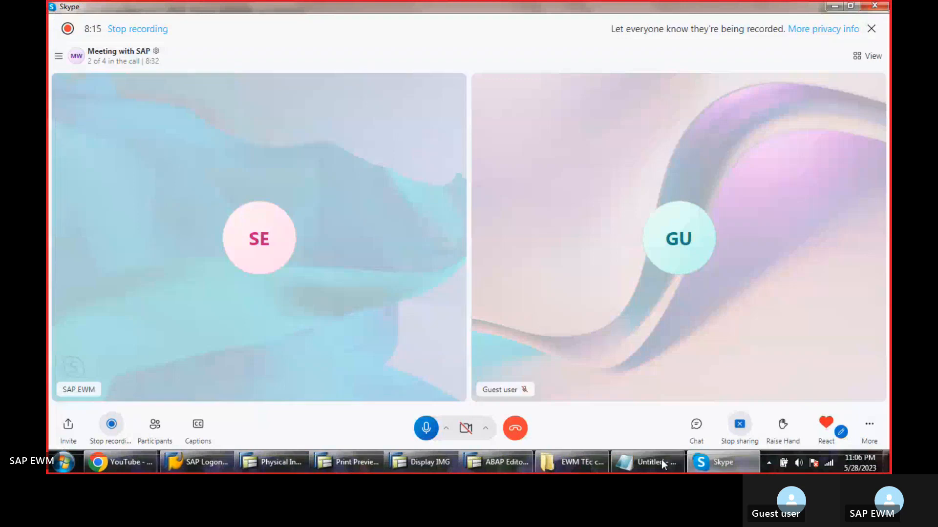
mouse_move(661, 459)
left_click(482, 462)
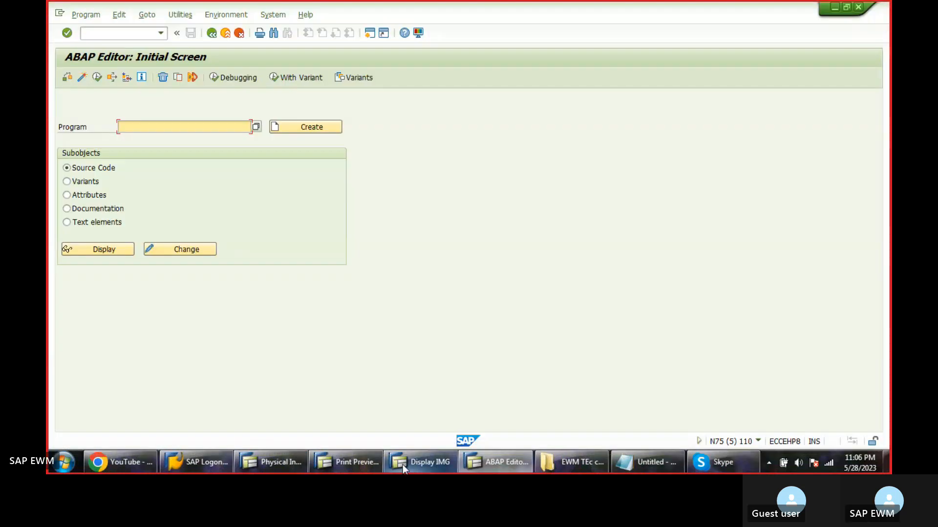
left_click(402, 464)
left_click(347, 465)
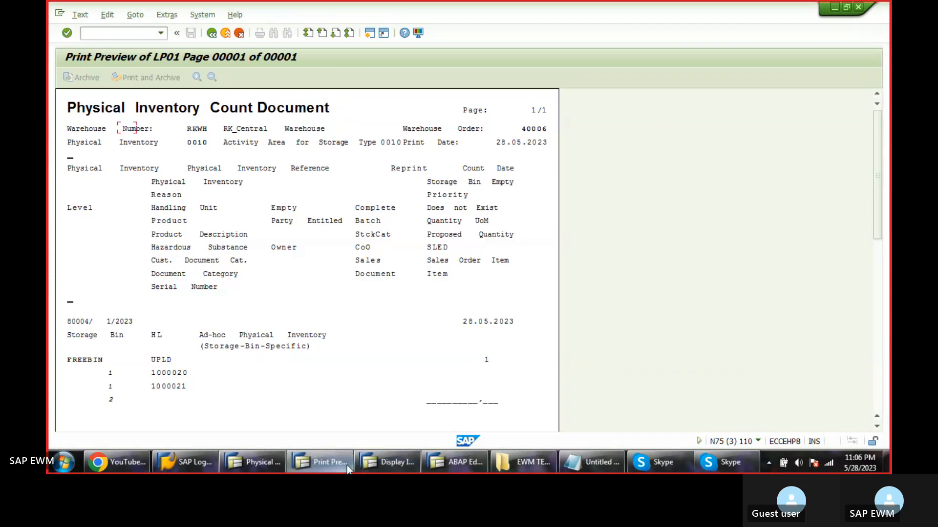
left_click(724, 461)
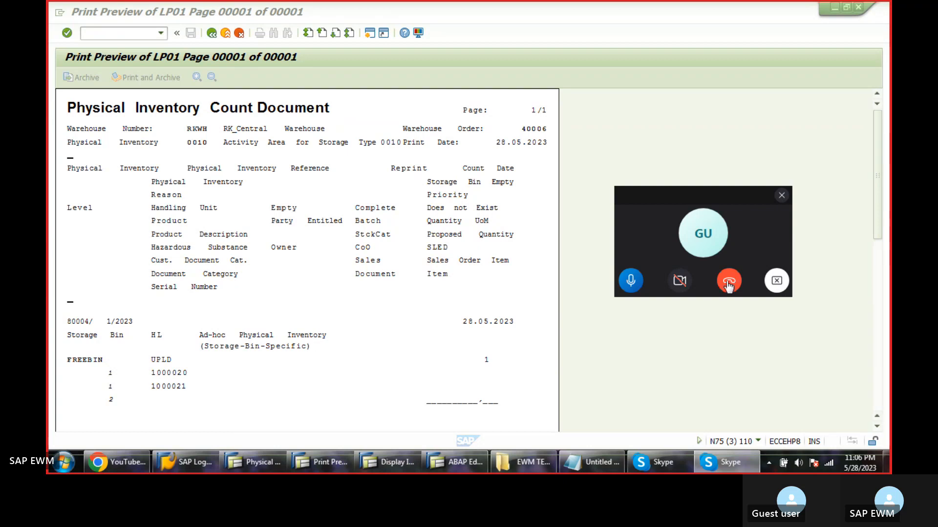
left_click(728, 282)
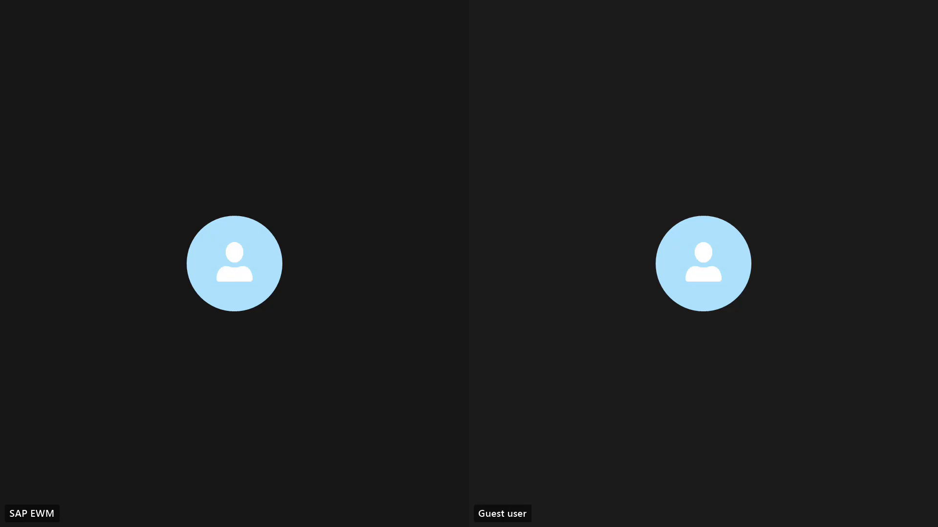